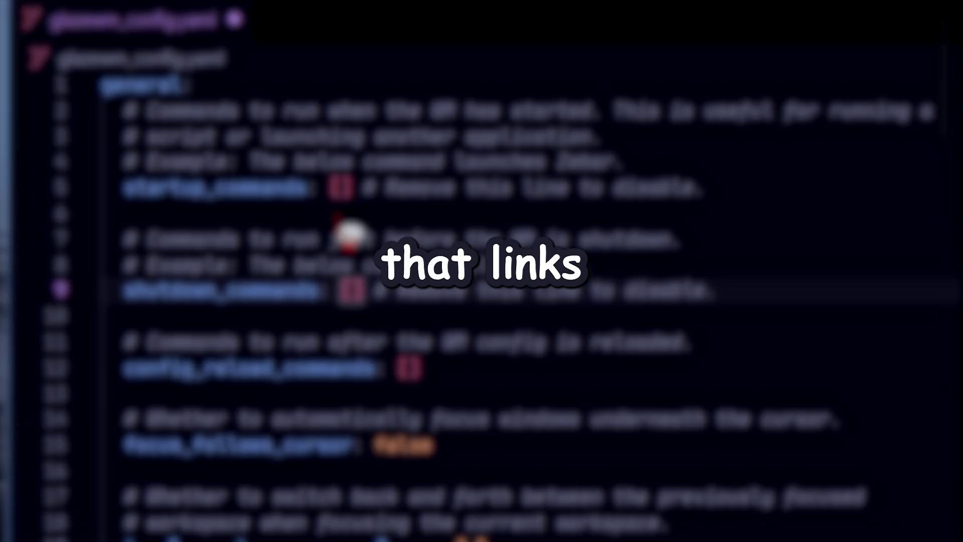
Save glazewm_config.yaml with its Zebar startup_commands emptied to an empty list.
click(81, 71)
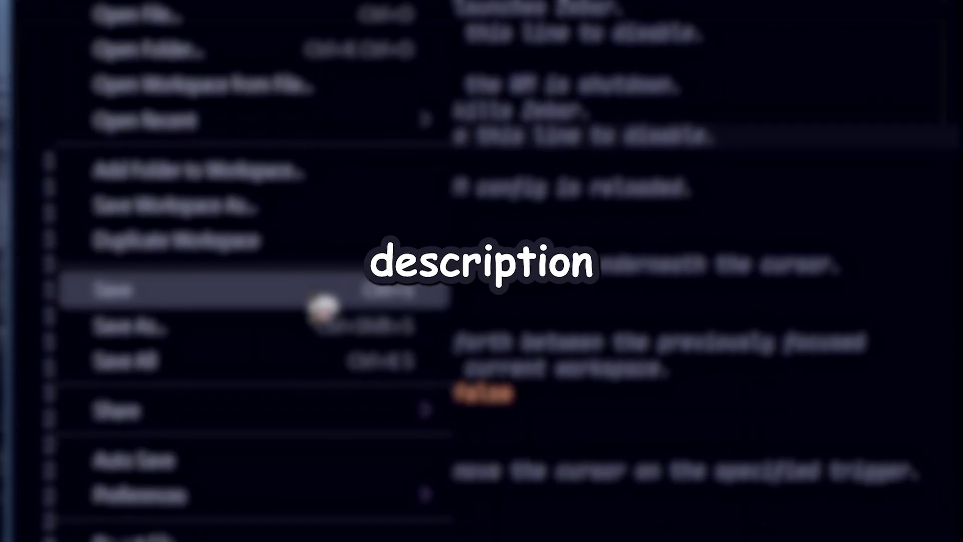
click(323, 307)
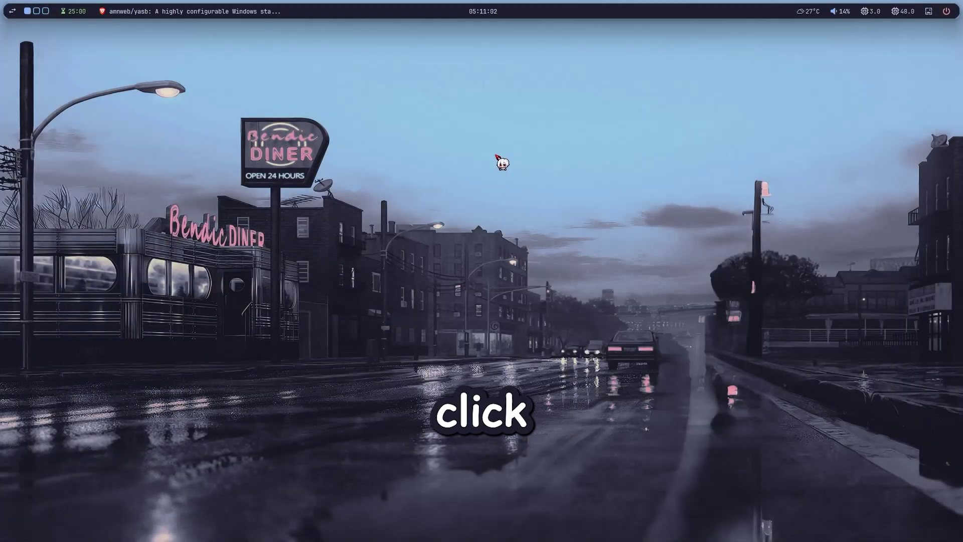
In Brave, open the yasb wiki's GlazeWM Tiling Direction page and view its example configuration.
key(alt+Tab)
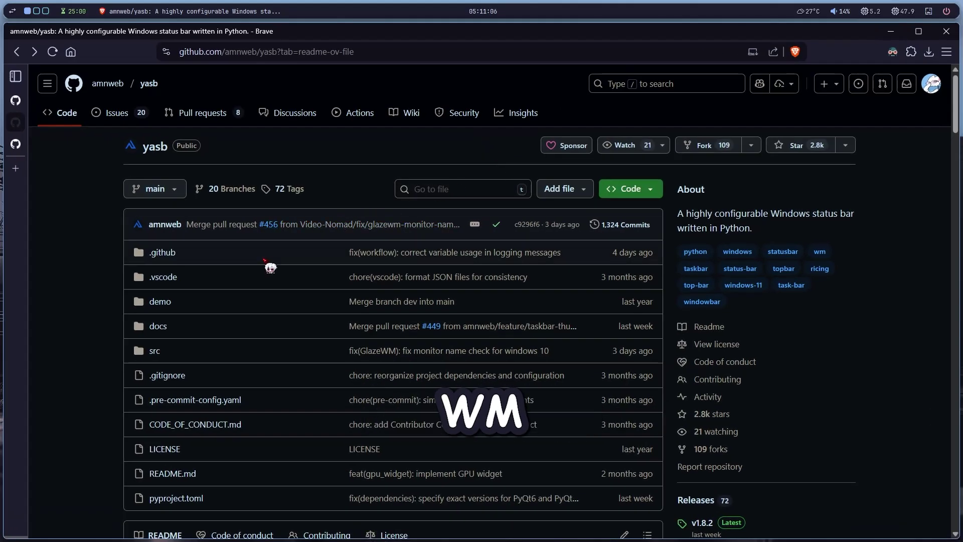
scroll(232, 249, down, 20)
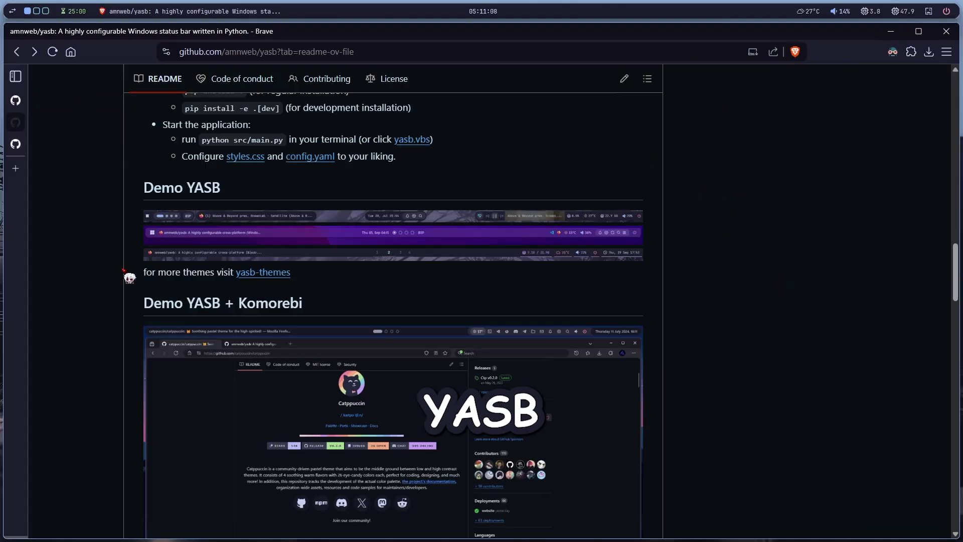
scroll(127, 278, down, 10)
scroll(127, 278, up, 3)
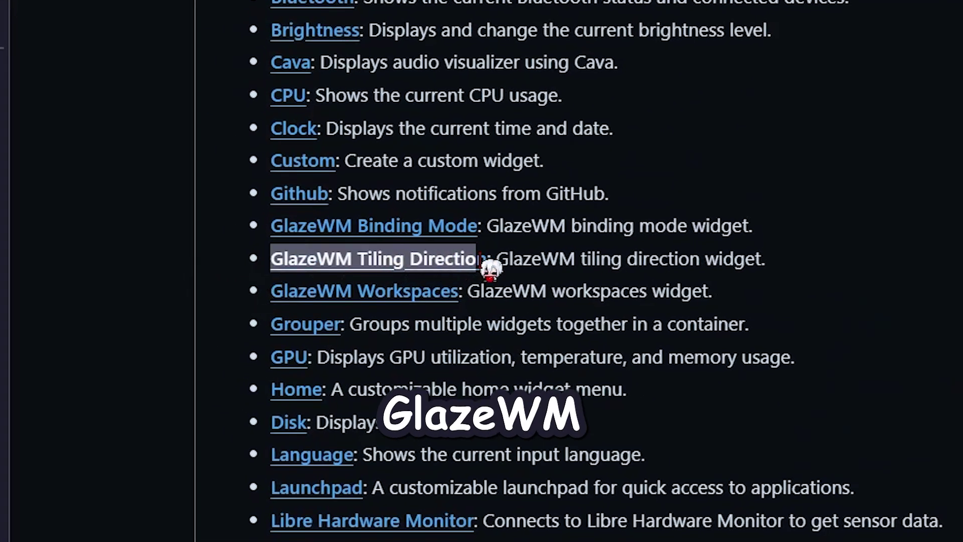
click(422, 267)
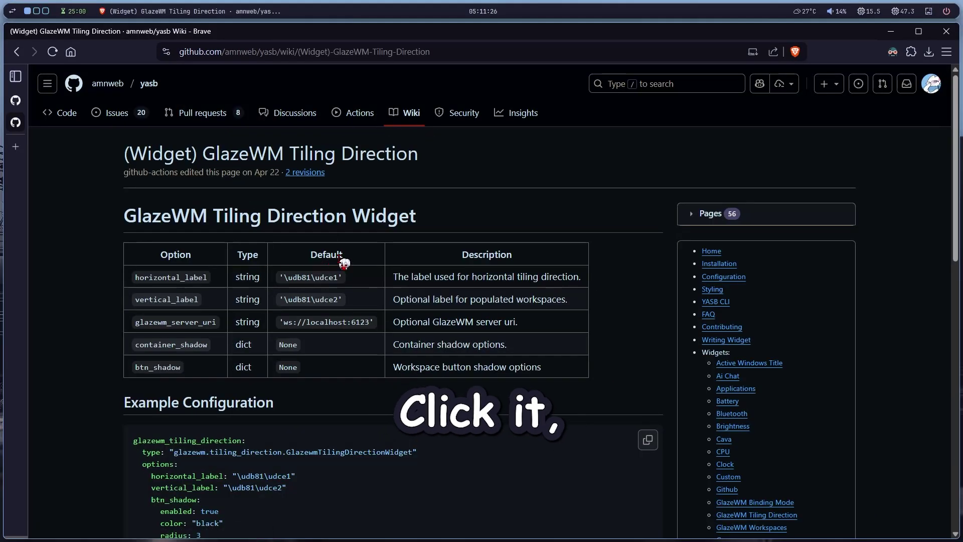
scroll(344, 263, down, 4)
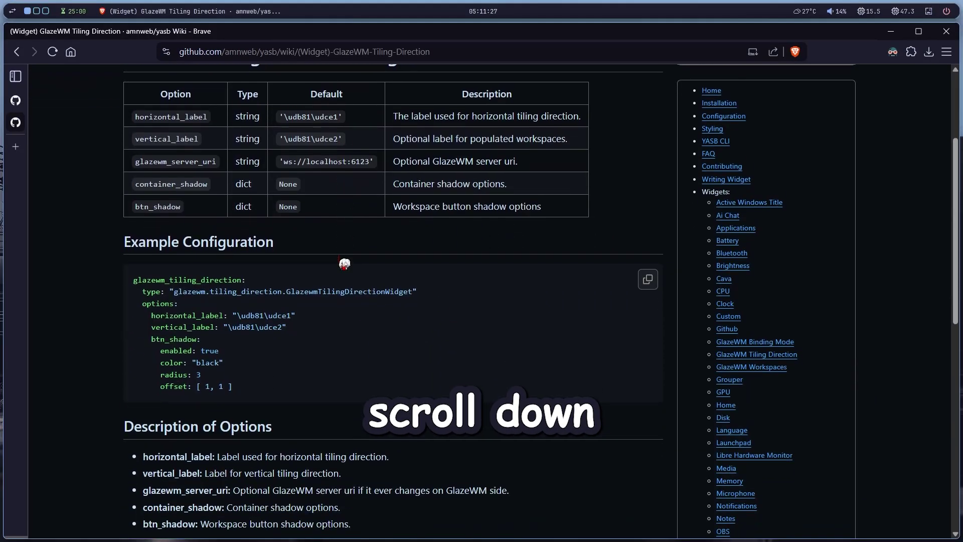
scroll(164, 271, up, 1)
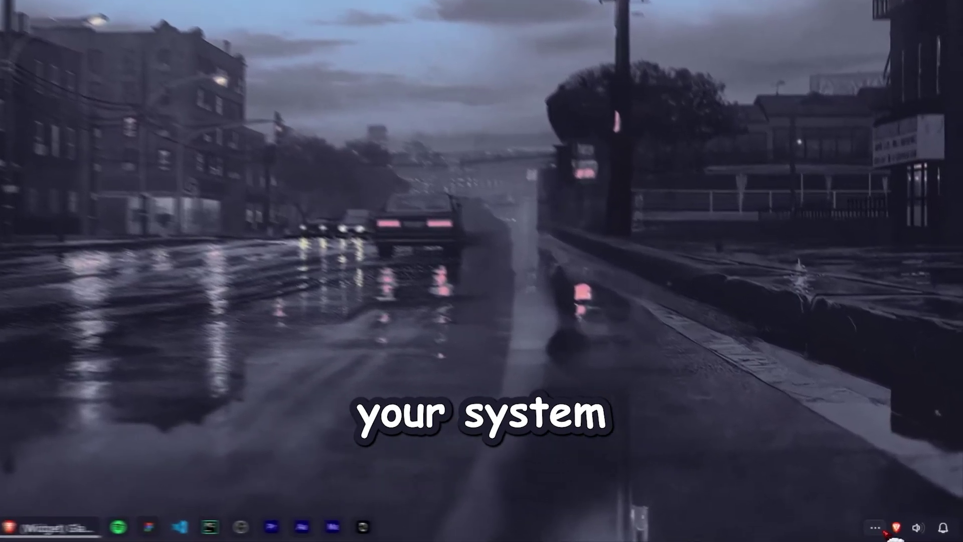
Open config.yaml from the YASB tray's config folder in Visual Studio Code.
click(898, 531)
right_click(859, 438)
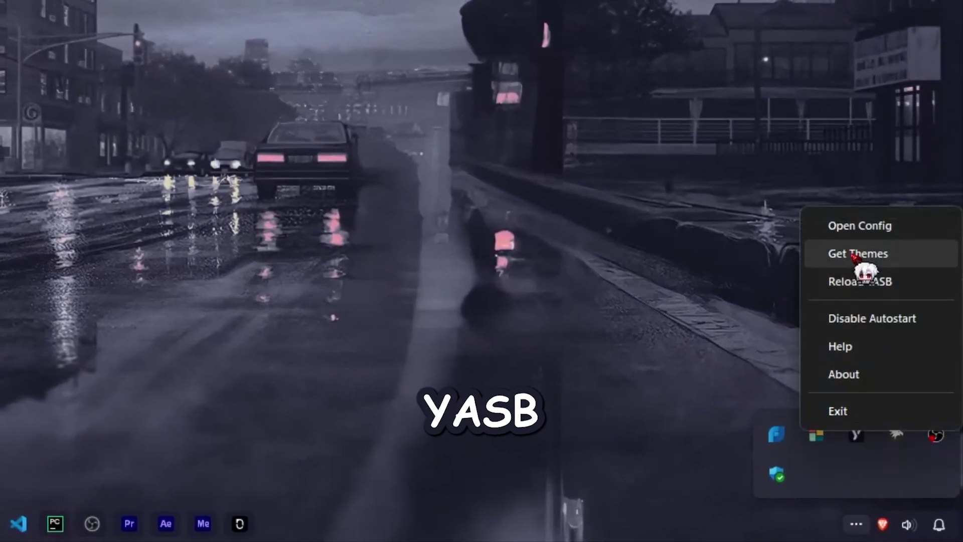
click(854, 235)
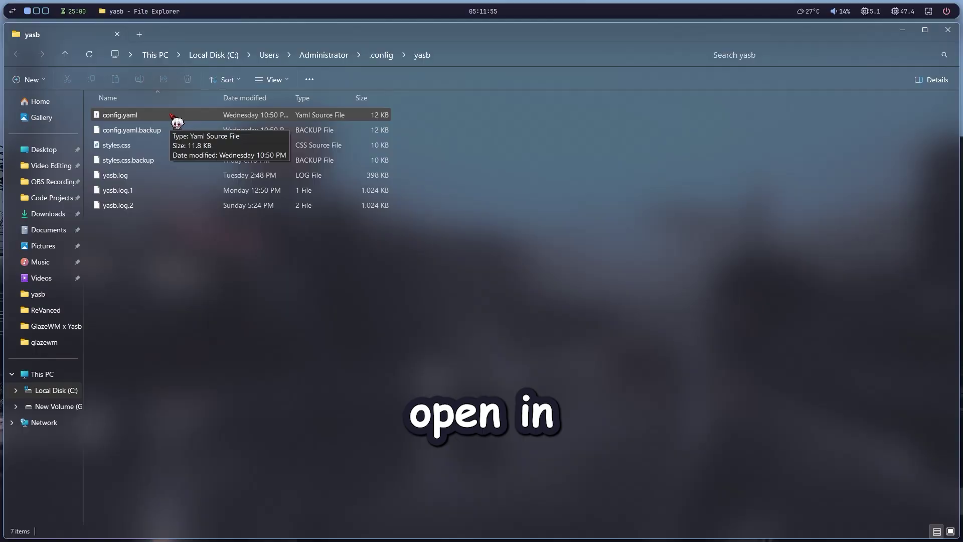
double_click(177, 122)
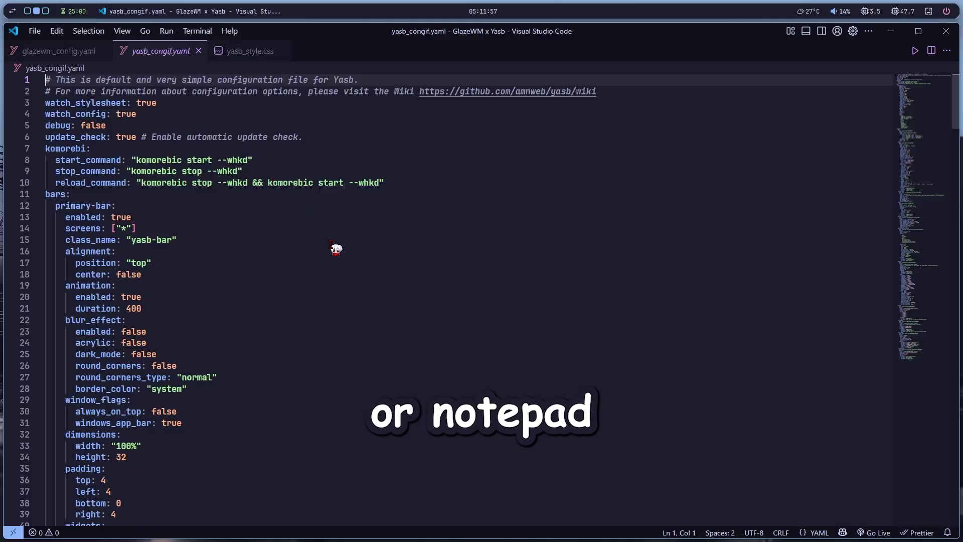
Paste the glazewm_tiling_direction example block after the notifications widget and indent it one level.
drag(918, 90, 936, 368)
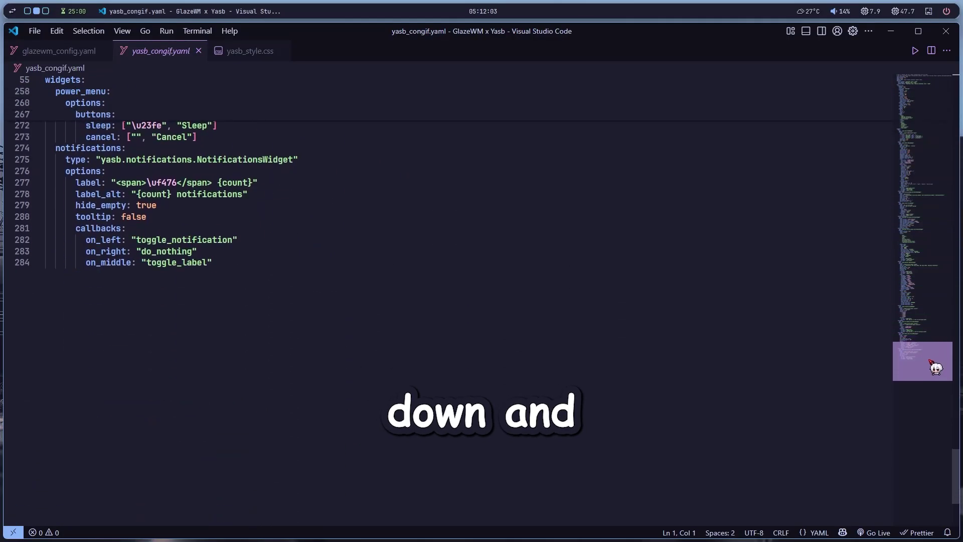
click(256, 263)
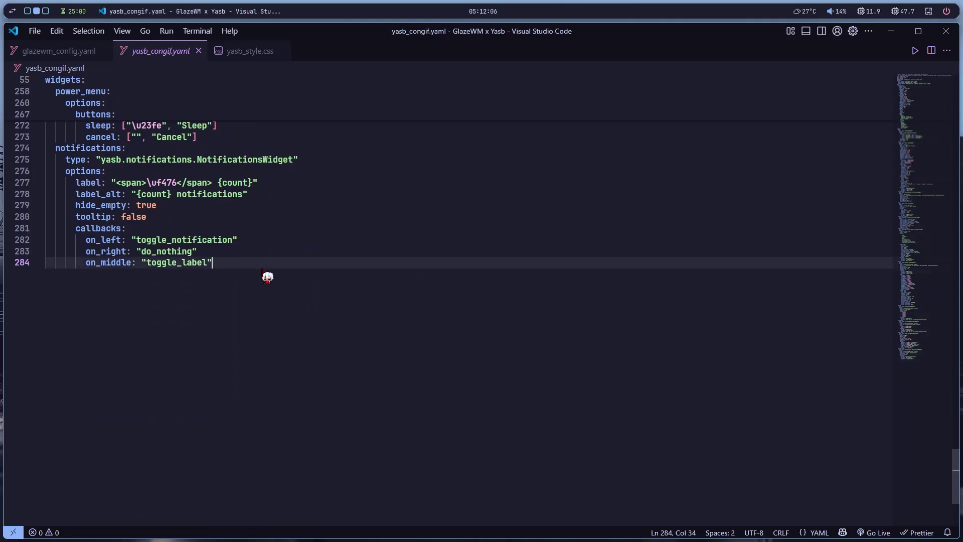
key(Return)
text(glazewm_tiling_direction:   type: "glazewm.tiling_direction.GlazewmTilingDirectionWidget"   options:     horizontal_label: "\udb81\udce1"     vertical_label: "\udb81\udce2"     btn_shadow:       enabled: true       color: "black"       radius: 3       offset: [ 1, 1 ])
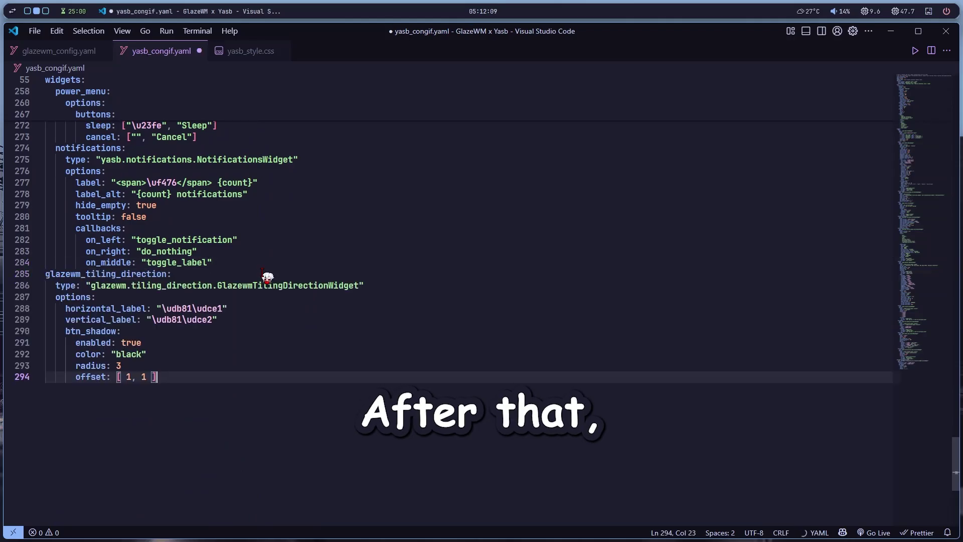
drag(174, 380, 40, 288)
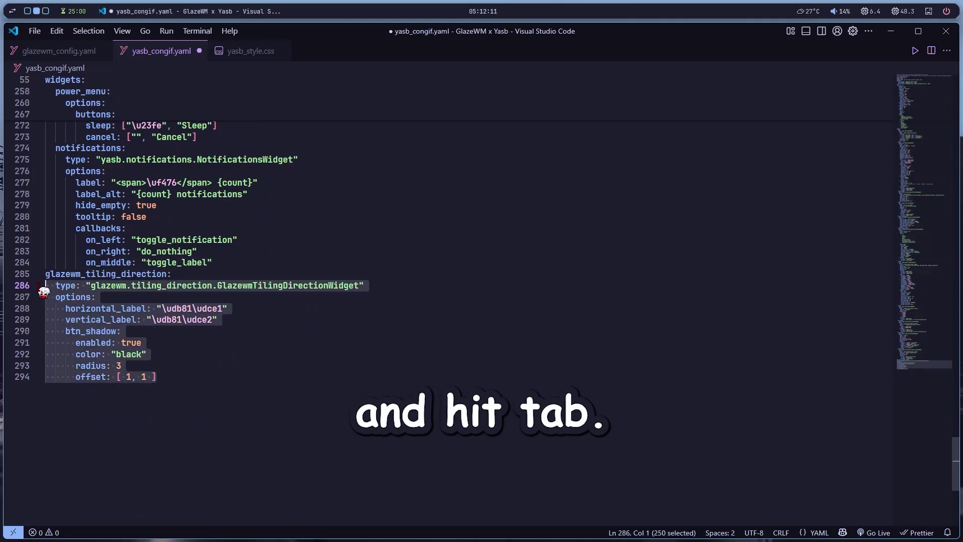
key(Tab)
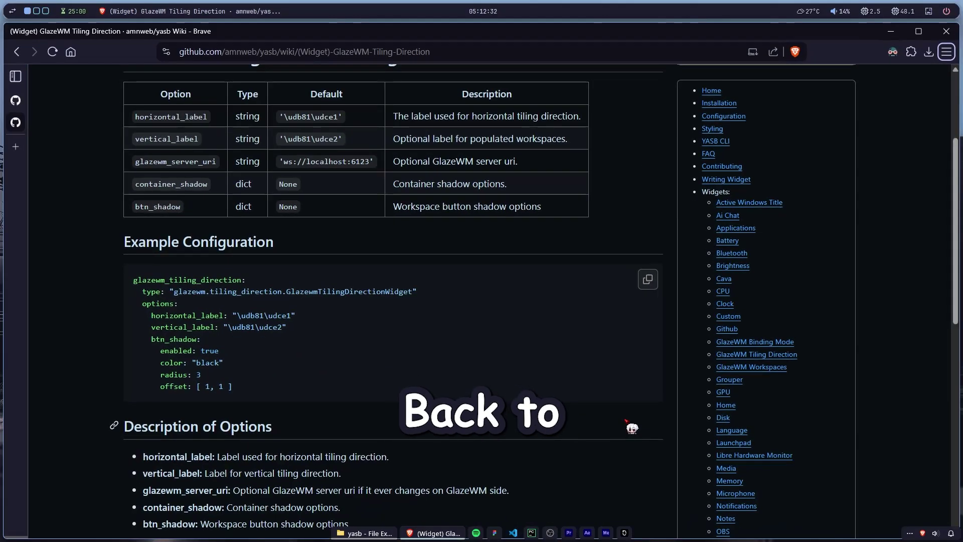
Copy the Tiling Direction widget's Example CSS from its wiki page.
scroll(437, 359, down, 3)
scroll(437, 358, down, 6)
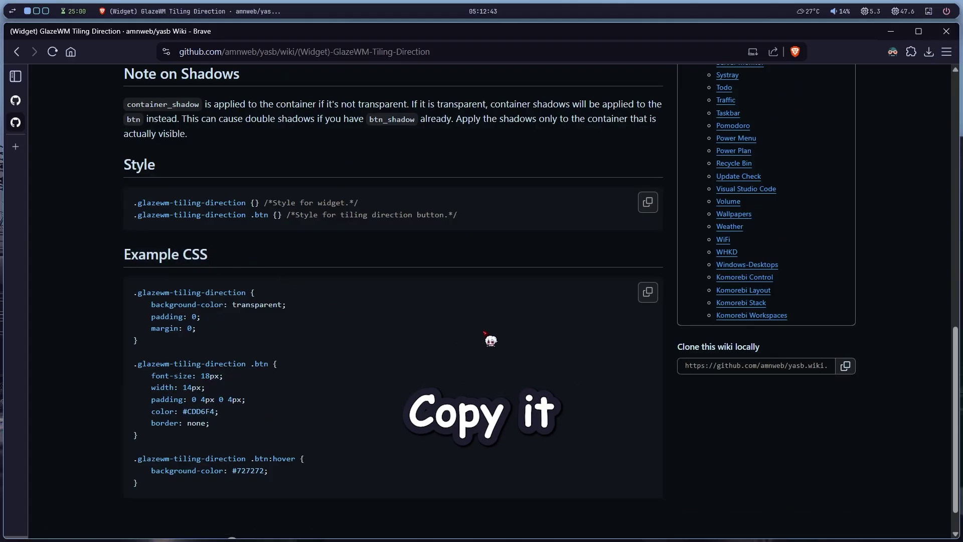
click(648, 293)
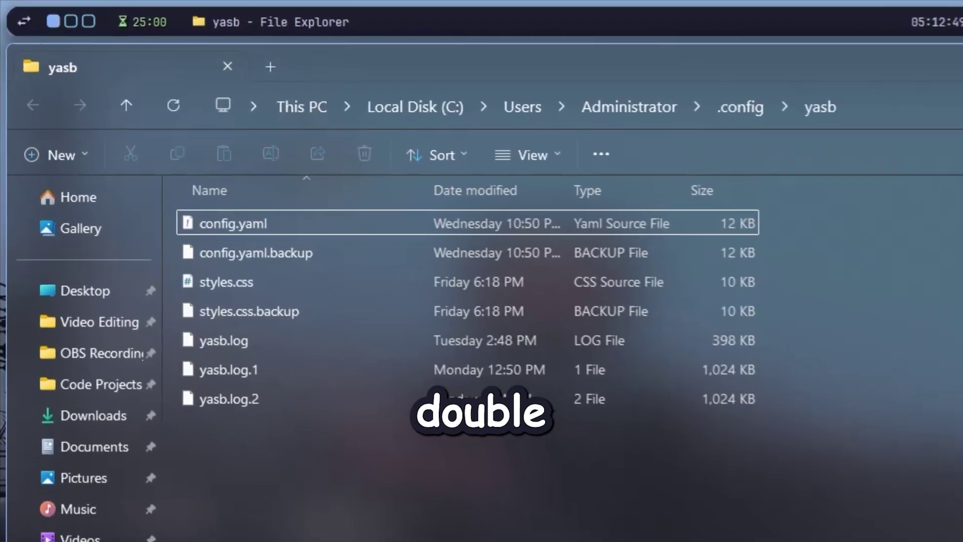
Paste the .glazewm-tiling-direction CSS rules on a new line at the end of styles.css.
click(282, 282)
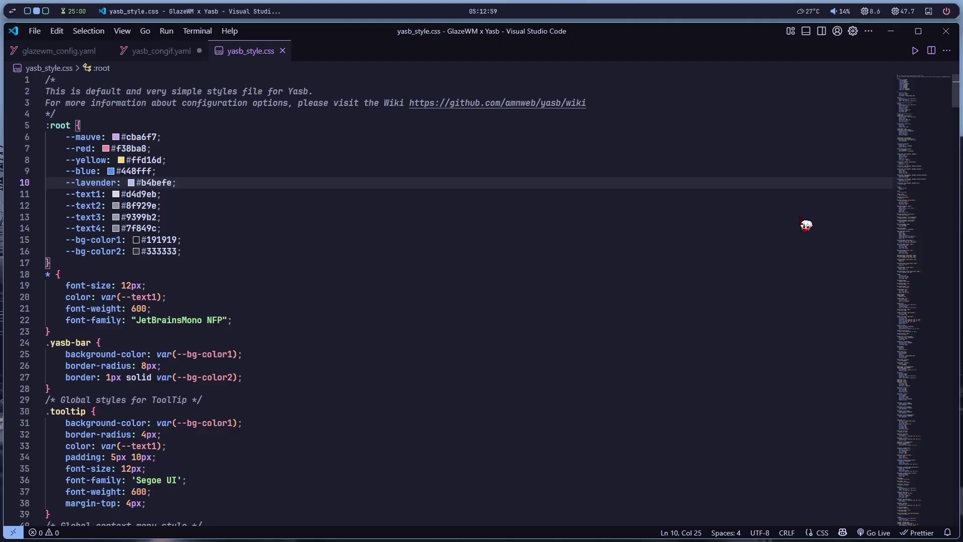
drag(918, 94, 949, 491)
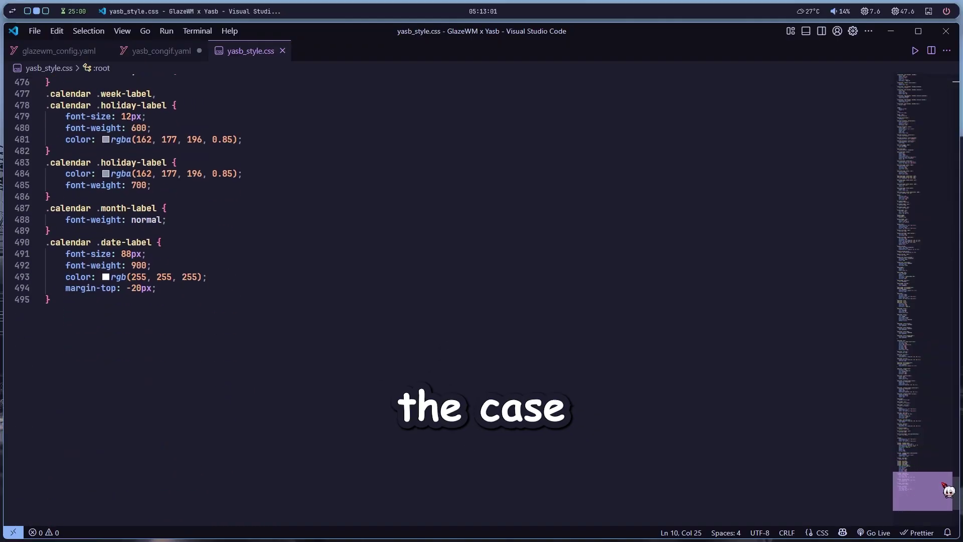
click(246, 310)
key(Return)
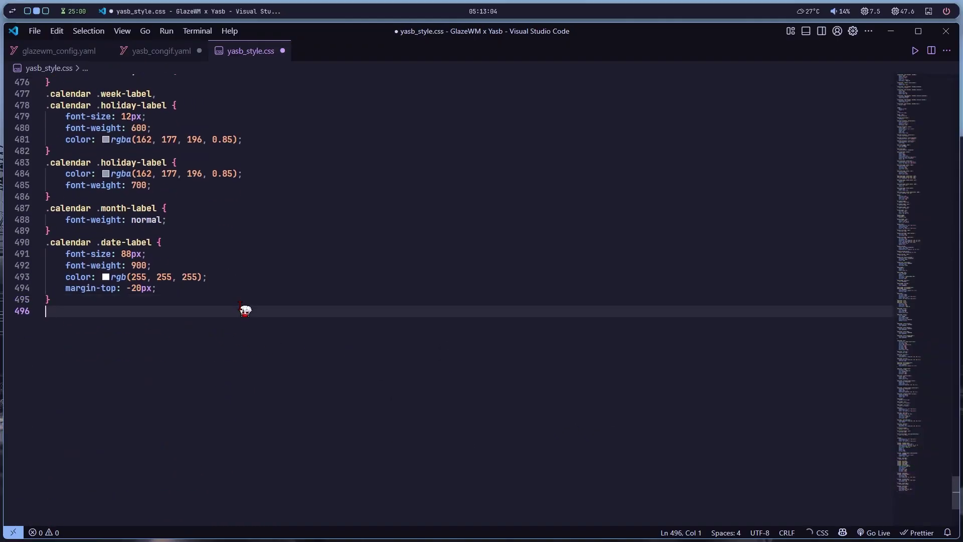
key(ctrl+v)
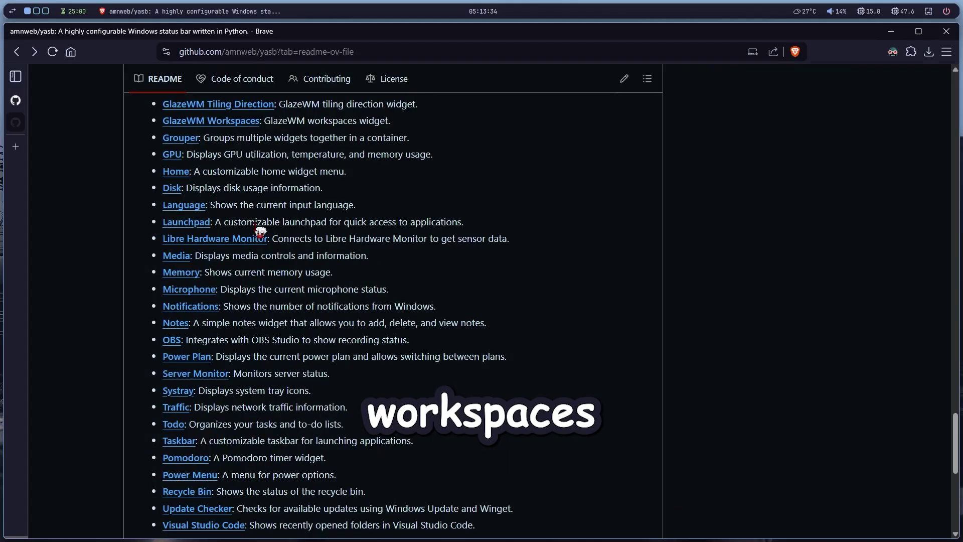
Open the GlazeWM Workspaces widget wiki page to its example configuration.
scroll(310, 266, up, 4)
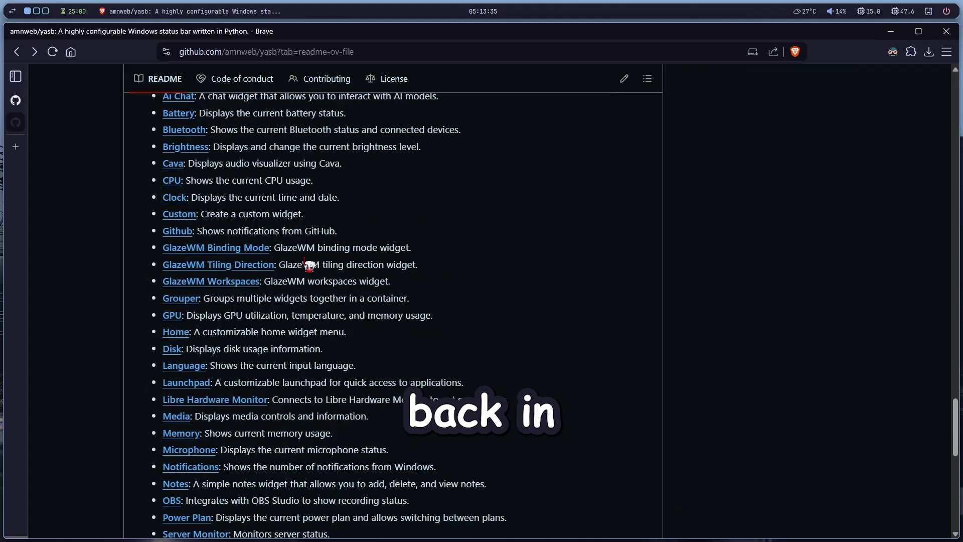
drag(162, 281, 257, 281)
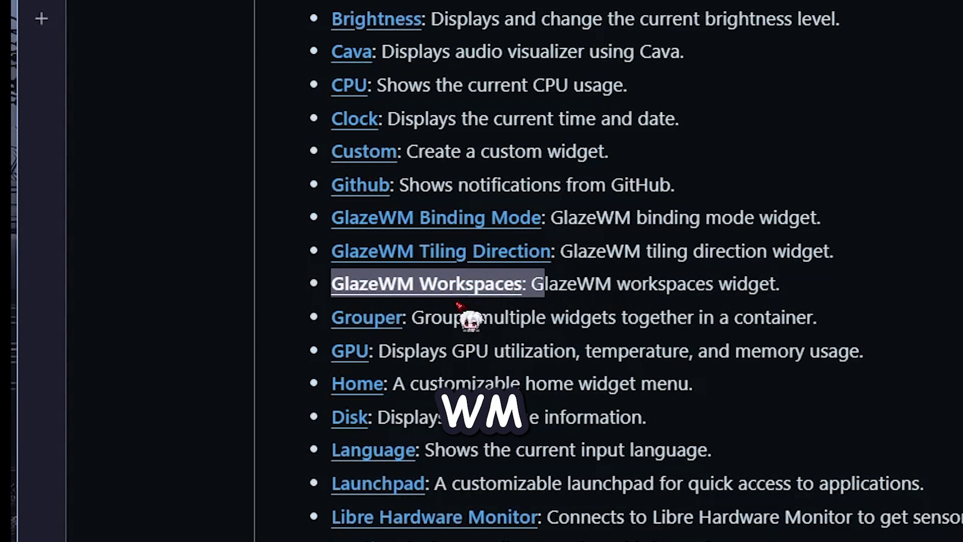
click(446, 295)
scroll(490, 229, down, 10)
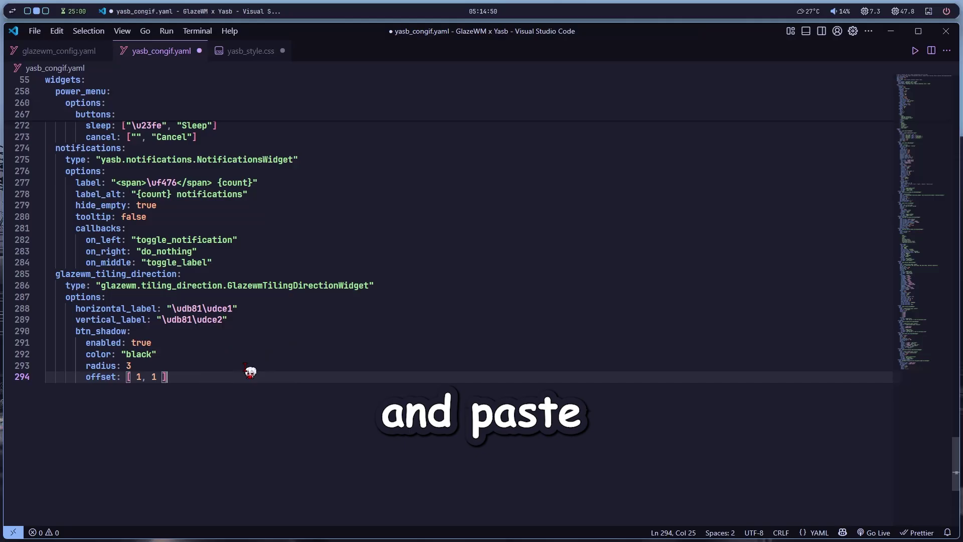
Paste the glazewm_workspaces block below the tiling direction widget and indent it one level.
key(Return)
key(ctrl+v)
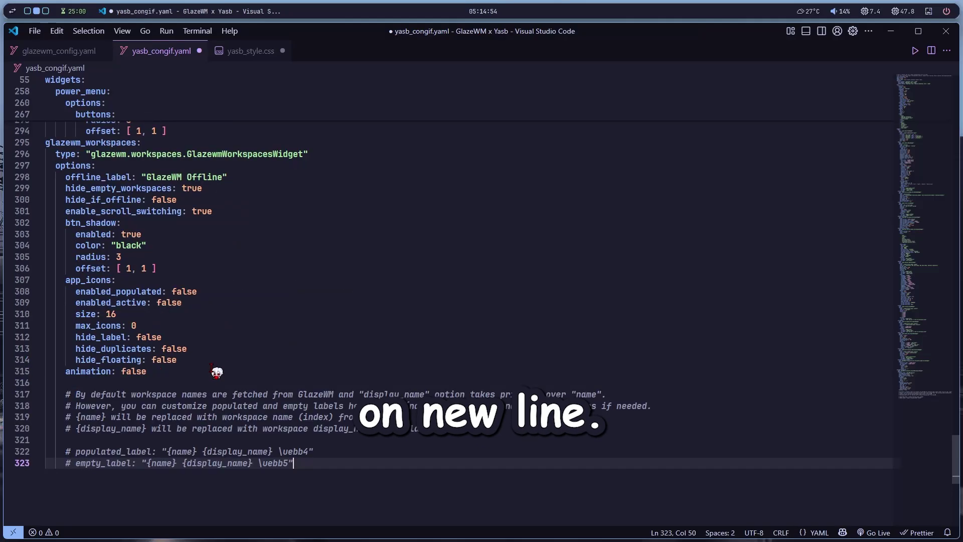
drag(309, 473, 37, 305)
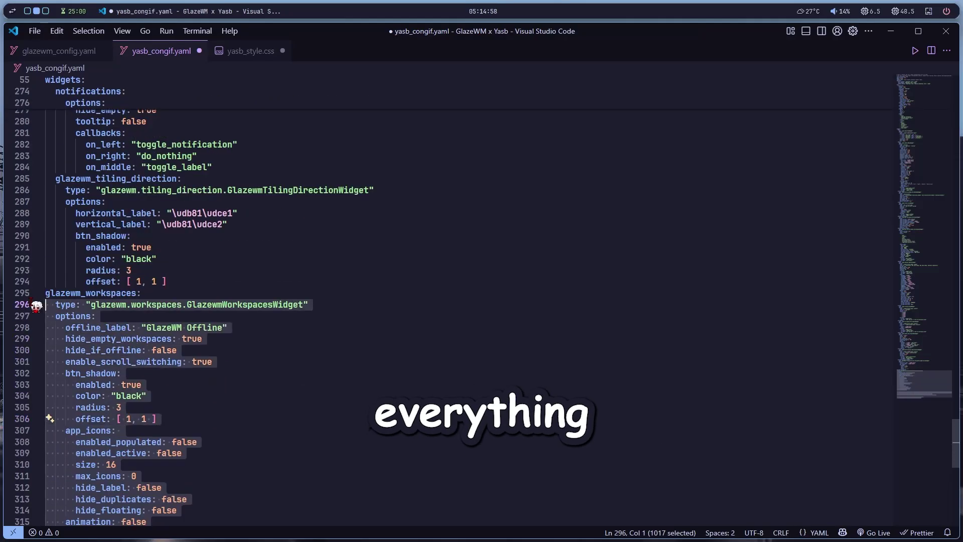
key(Tab)
click(338, 411)
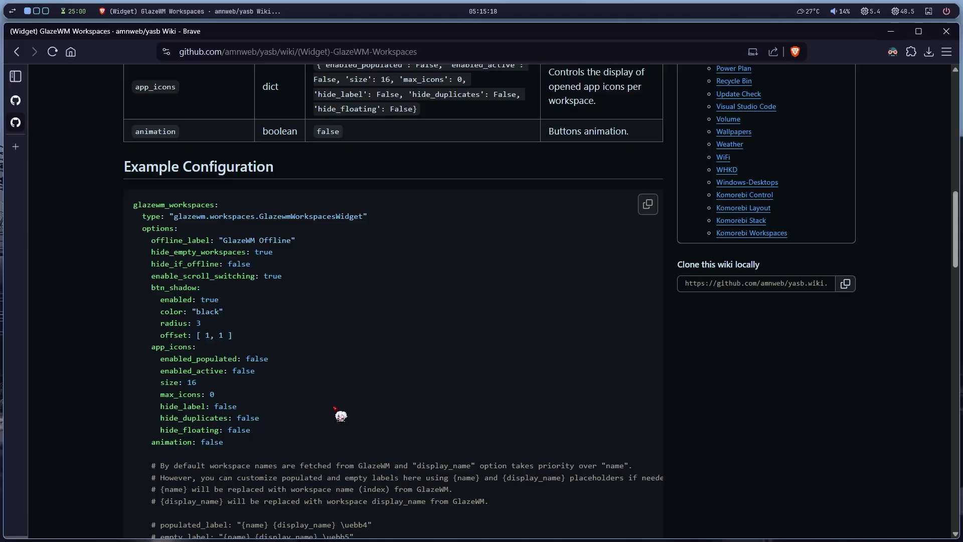
Scroll the GlazeWM Workspaces wiki page to its Example CSS and copy it.
scroll(337, 411, down, 20)
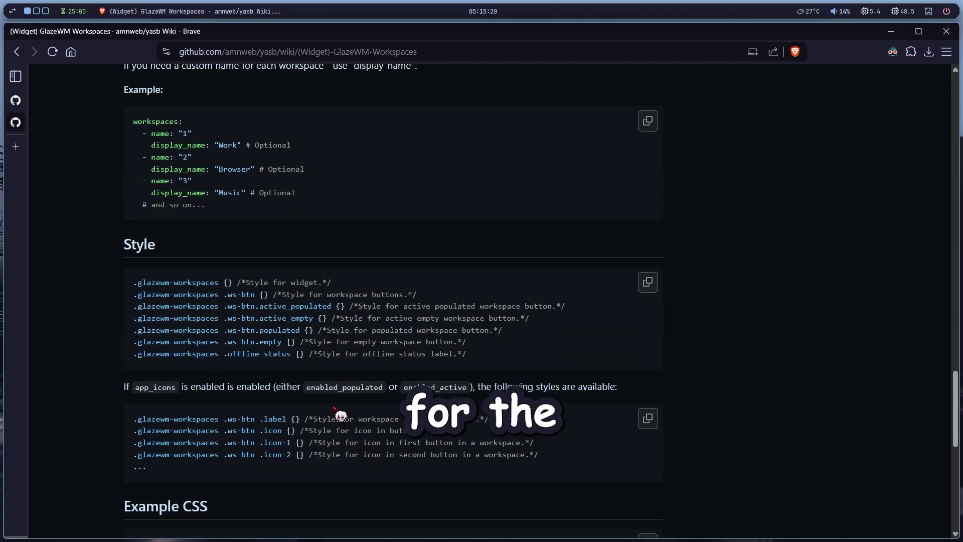
scroll(341, 413, down, 8)
scroll(116, 200, up, 2)
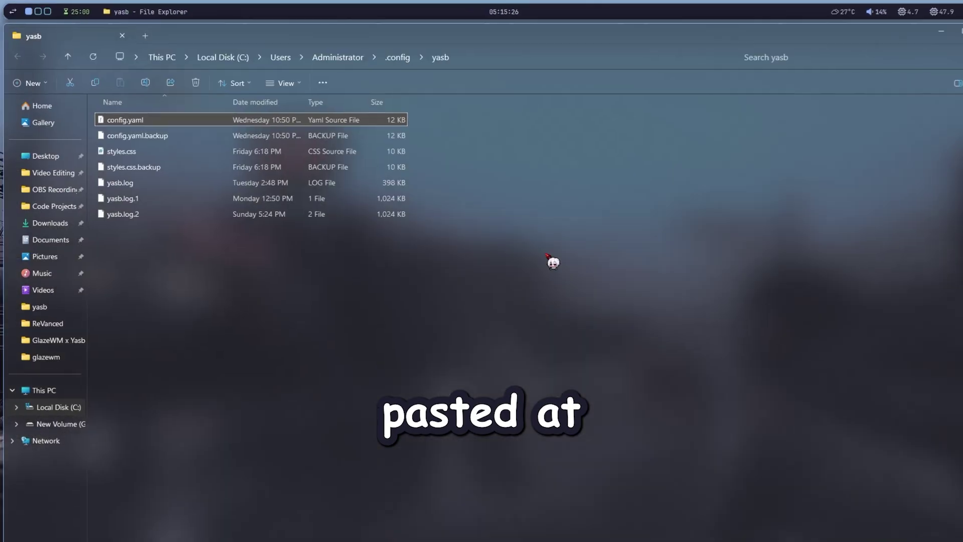
Pick styles.css, then reopen config.yaml from the .config\yasb folder.
click(179, 153)
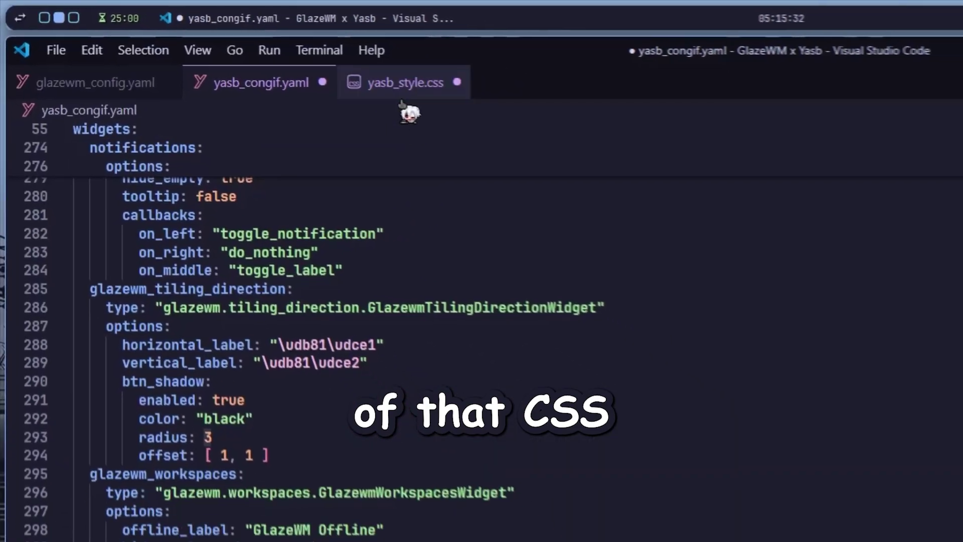
click(405, 85)
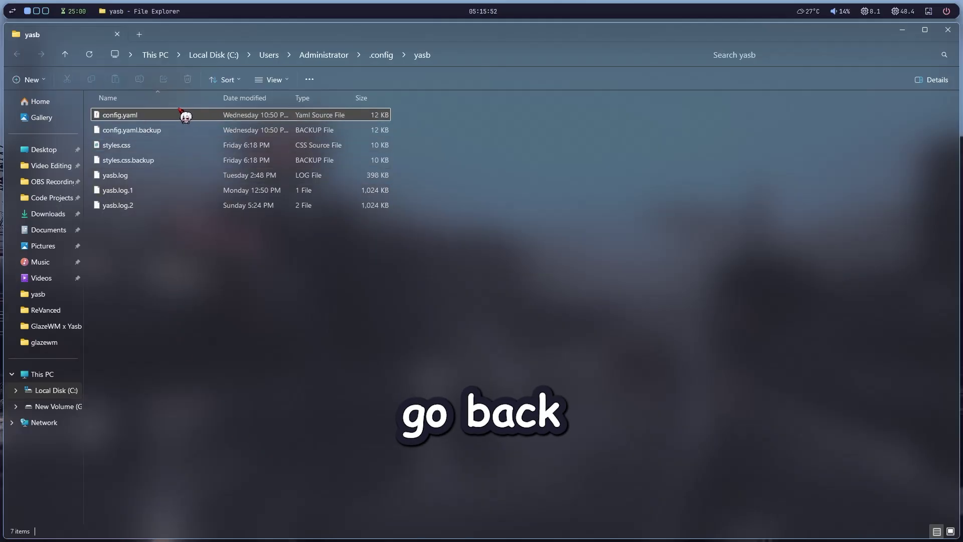
click(173, 117)
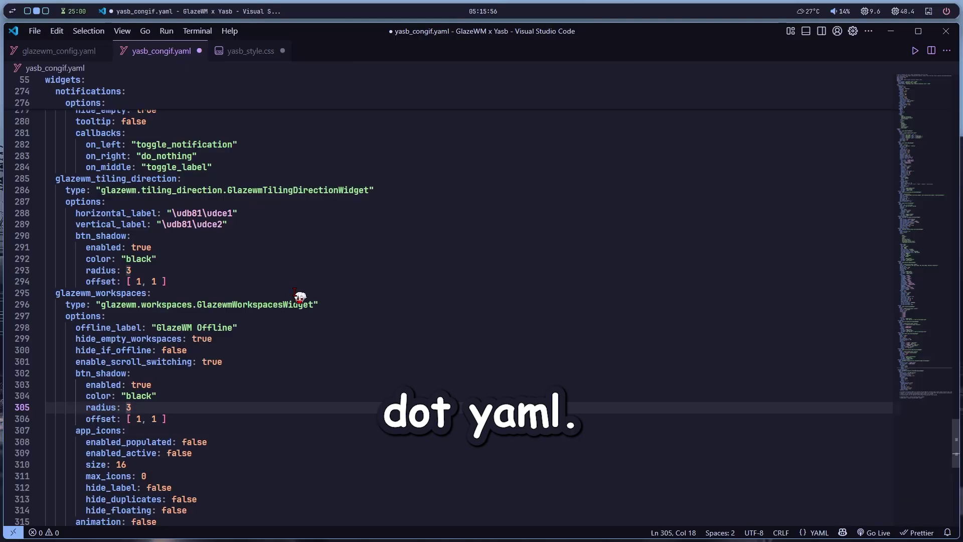
Delete the two komorebi widget entries from the bar's left widgets list.
drag(921, 401, 914, 135)
scroll(578, 317, down, 2)
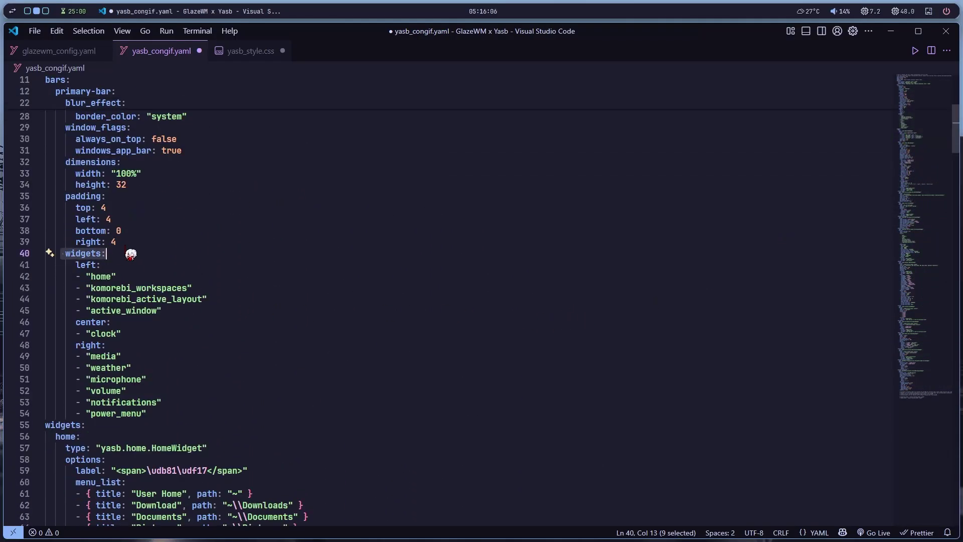
drag(223, 300, 67, 293)
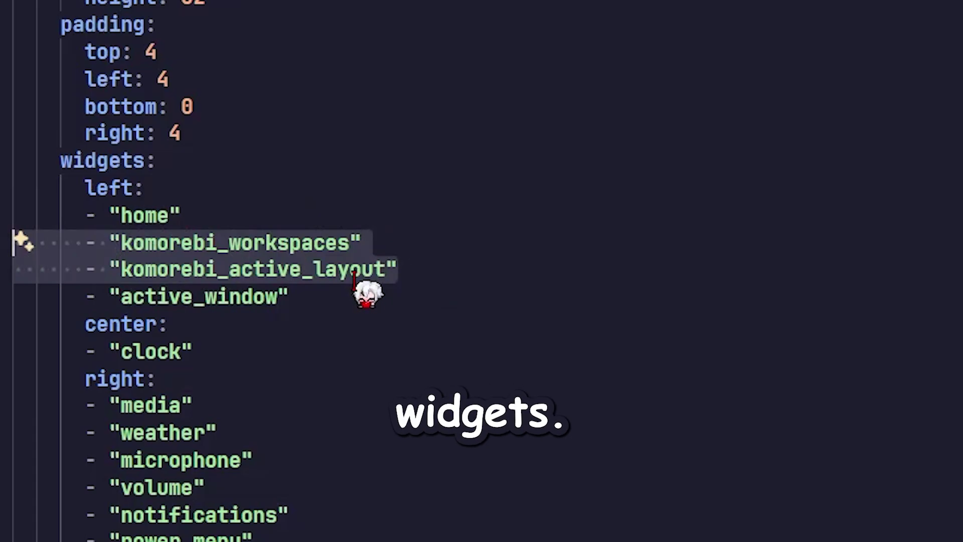
key(BackSpace)
Add "glazewm_workspaces" and "glazewm_tiling_direction" entries to the left widgets list.
text("glas)
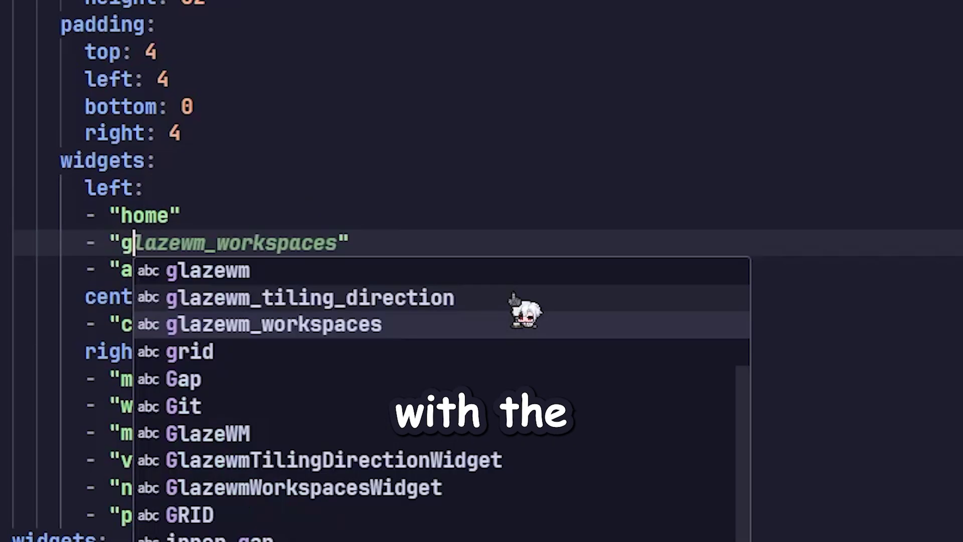
key(Return)
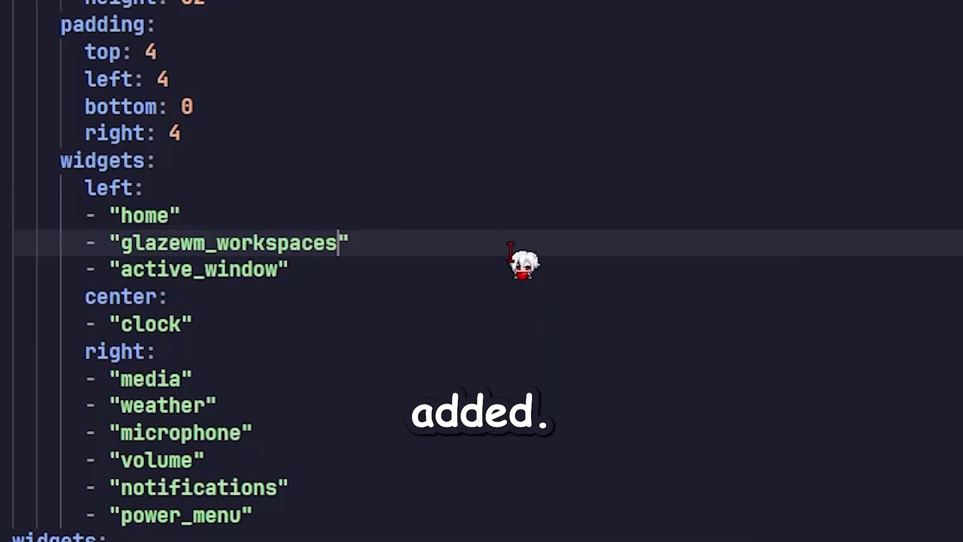
key(Return)
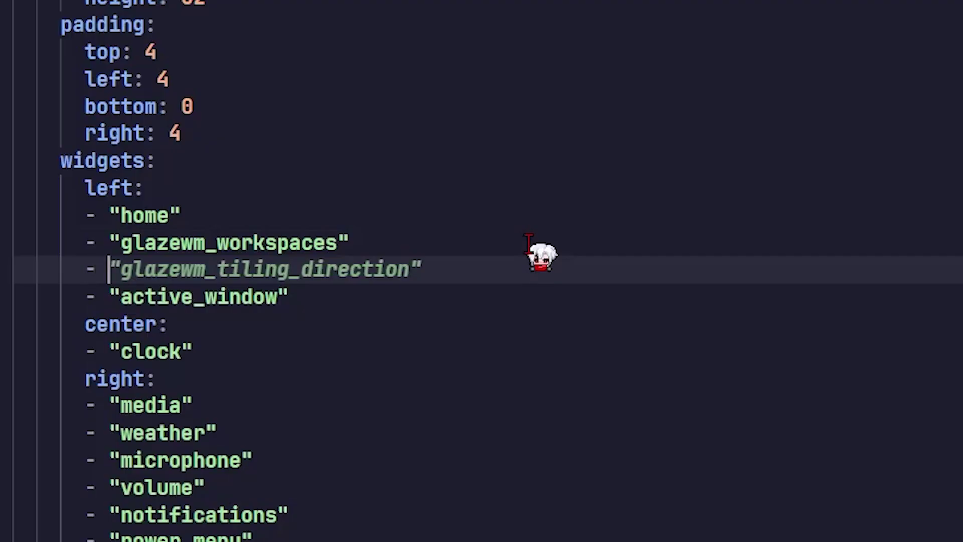
text(- "gla)
key(Down)
key(Return)
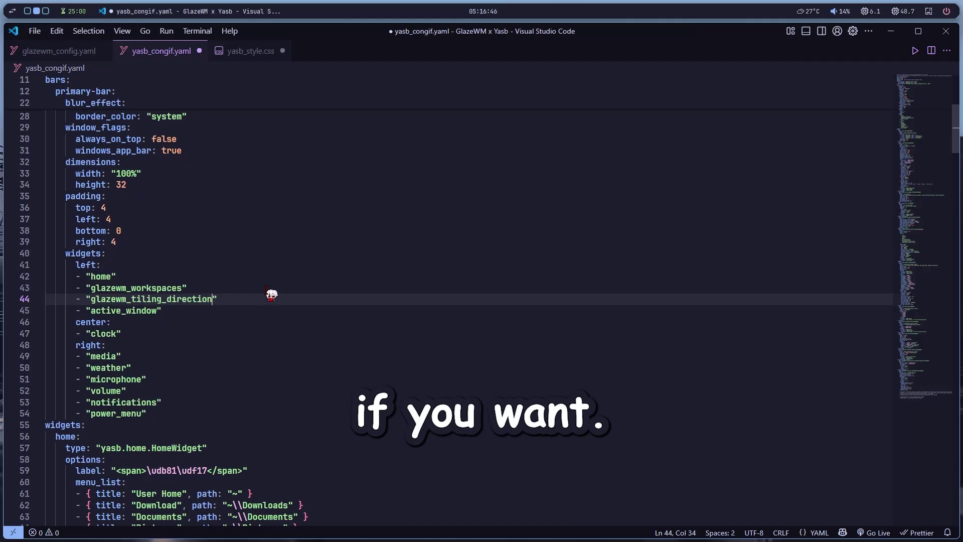
click(34, 31)
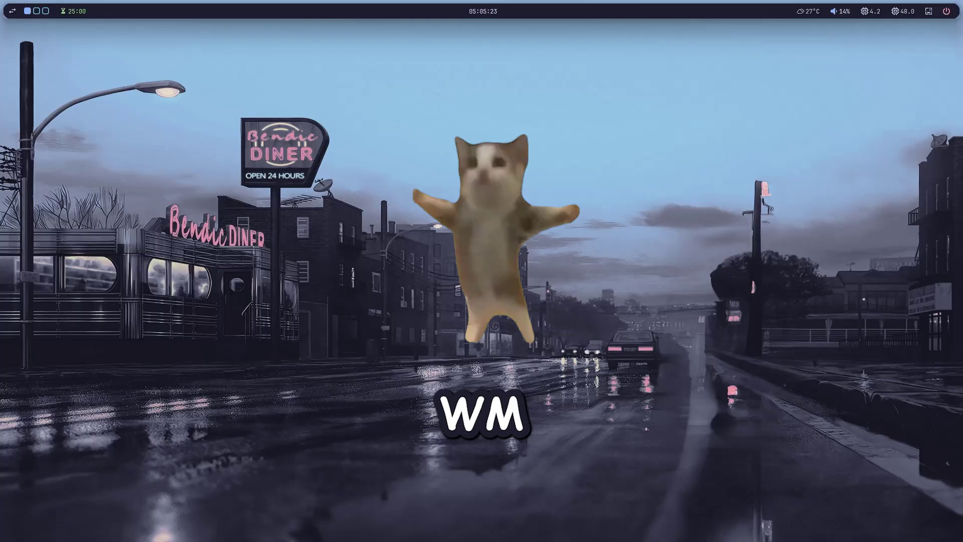
From the GlazeWM tray icon's menu, open its config folder with config.yaml and errors.log.
mouse_move(921, 539)
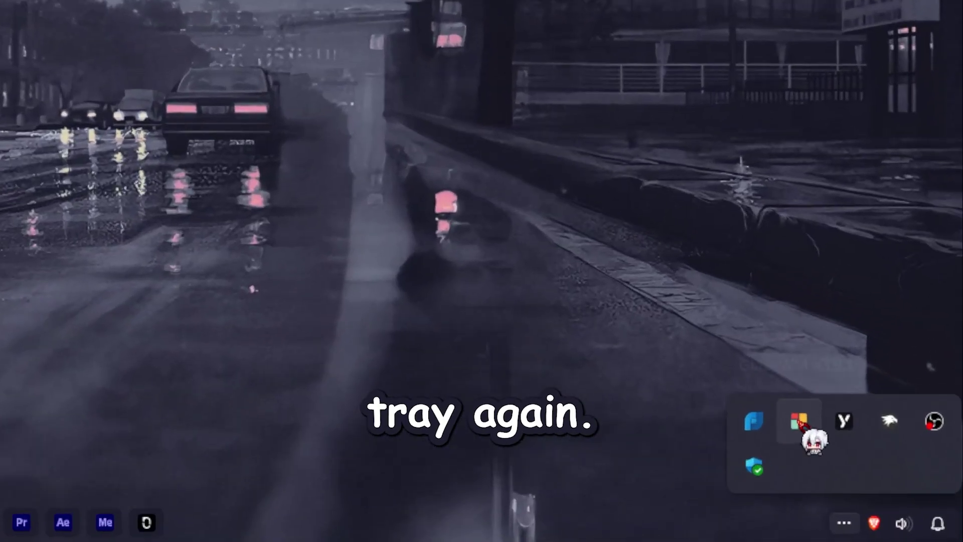
right_click(889, 493)
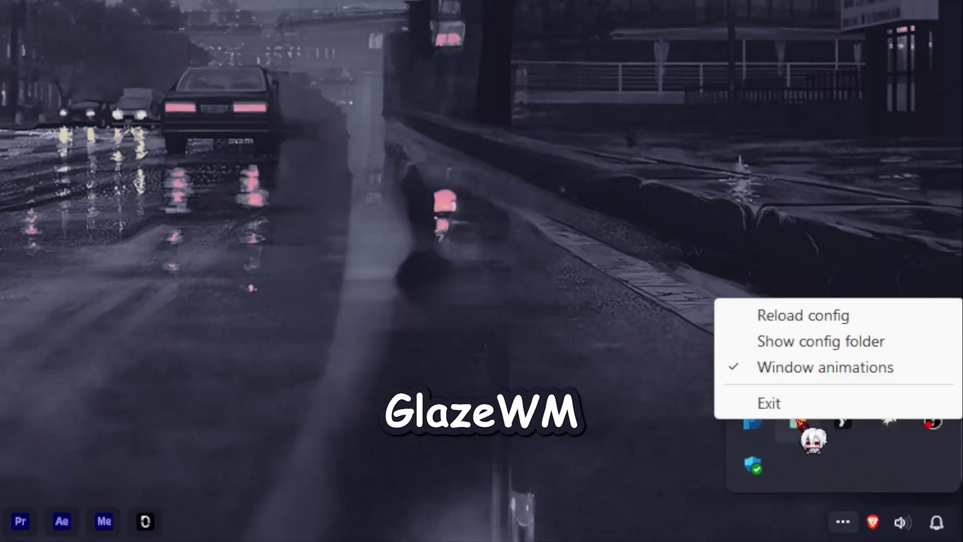
click(806, 342)
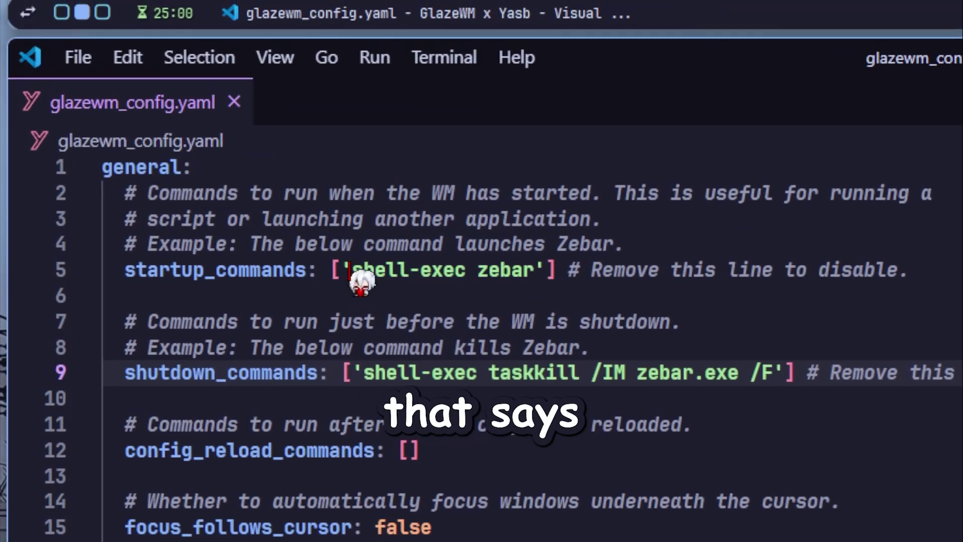
Delete the 'shell-exec zebar' entry from startup_commands.
drag(155, 129, 216, 128)
drag(489, 271, 546, 270)
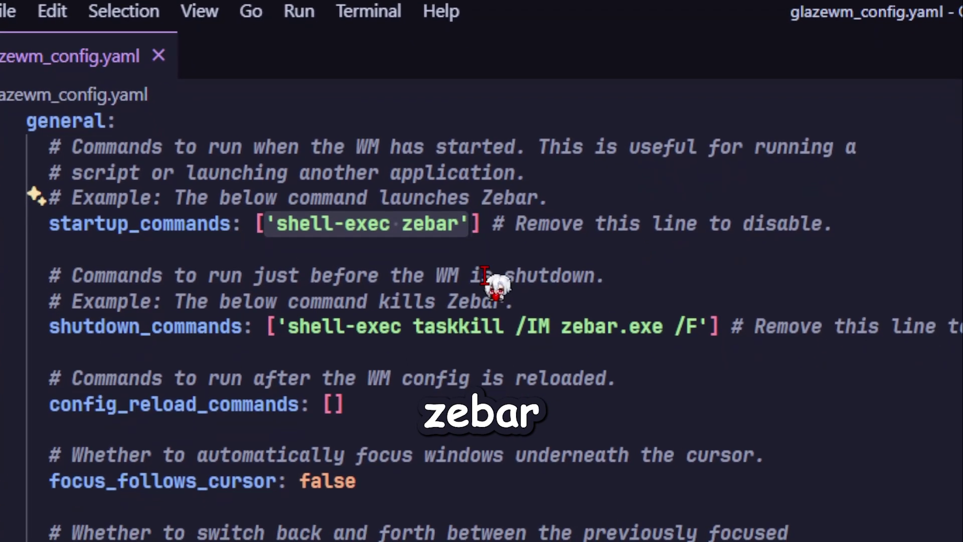
key(BackSpace)
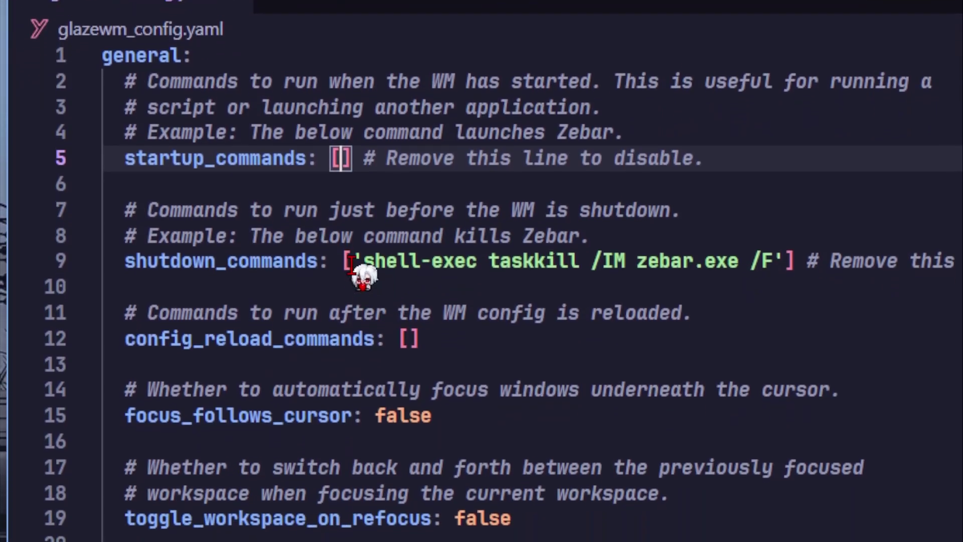
Remove the Zebar kill command from shutdown_commands and save the GlazeWM config.
drag(351, 265, 786, 264)
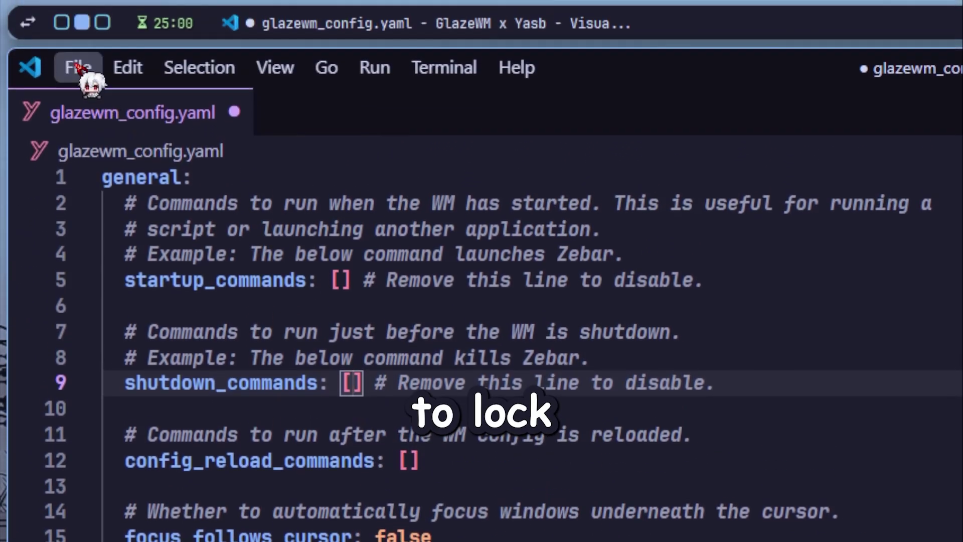
click(79, 67)
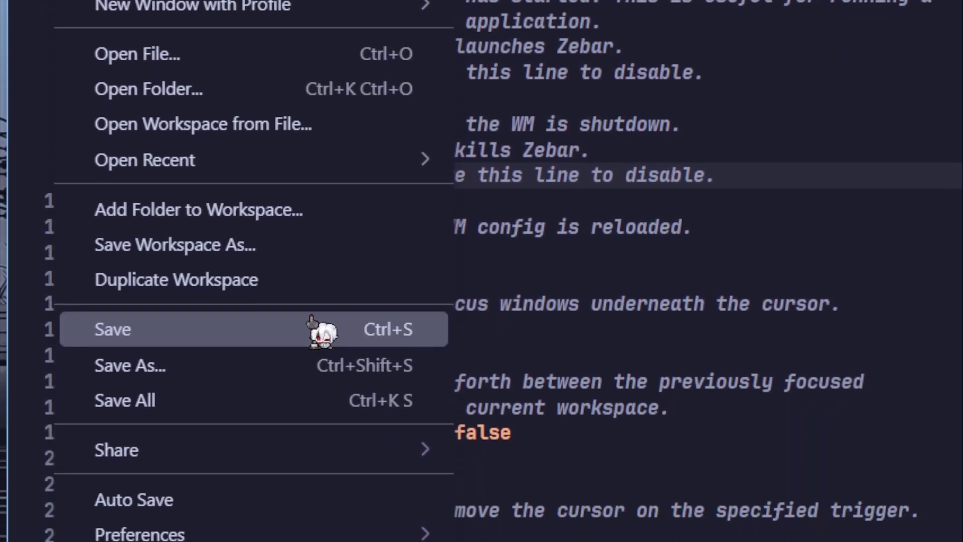
click(311, 275)
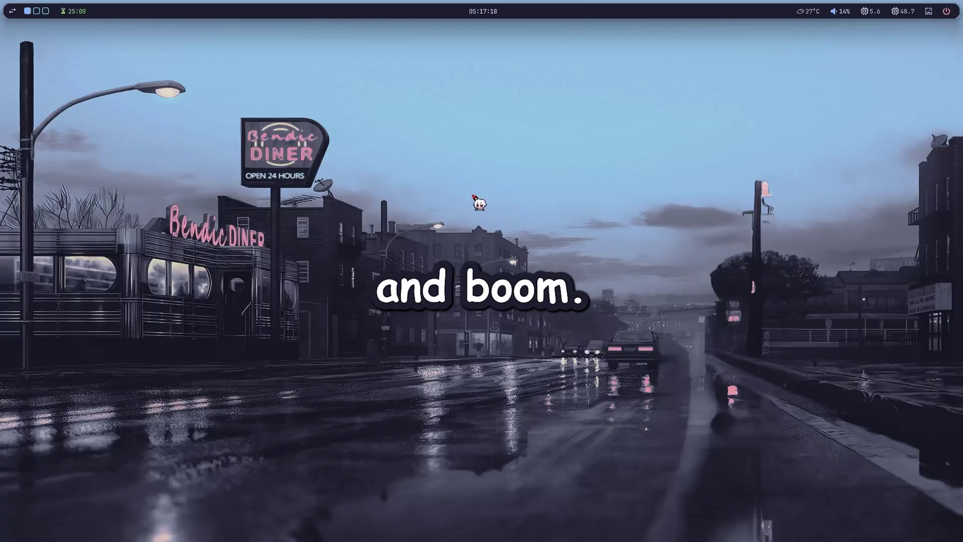
key(alt+Return)
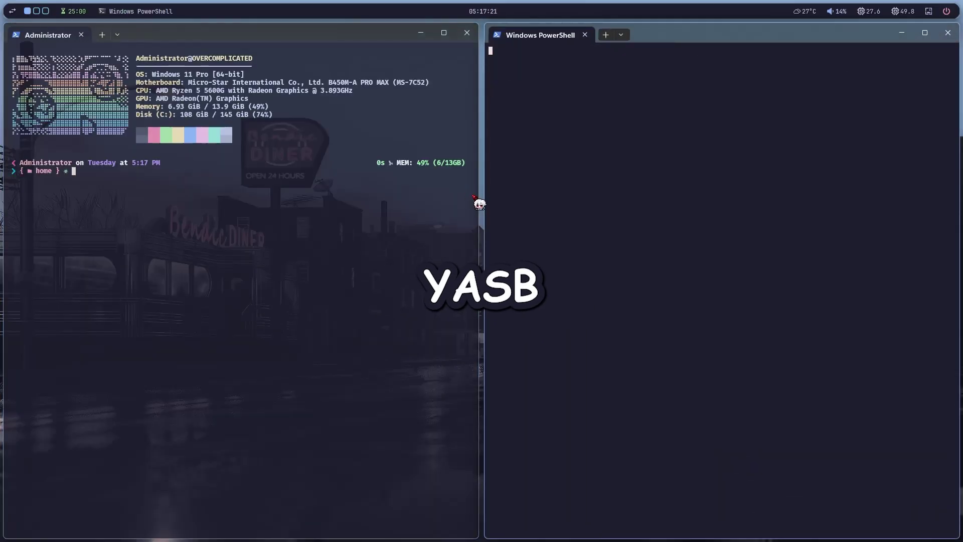
key(alt+Return)
key(alt+Return)
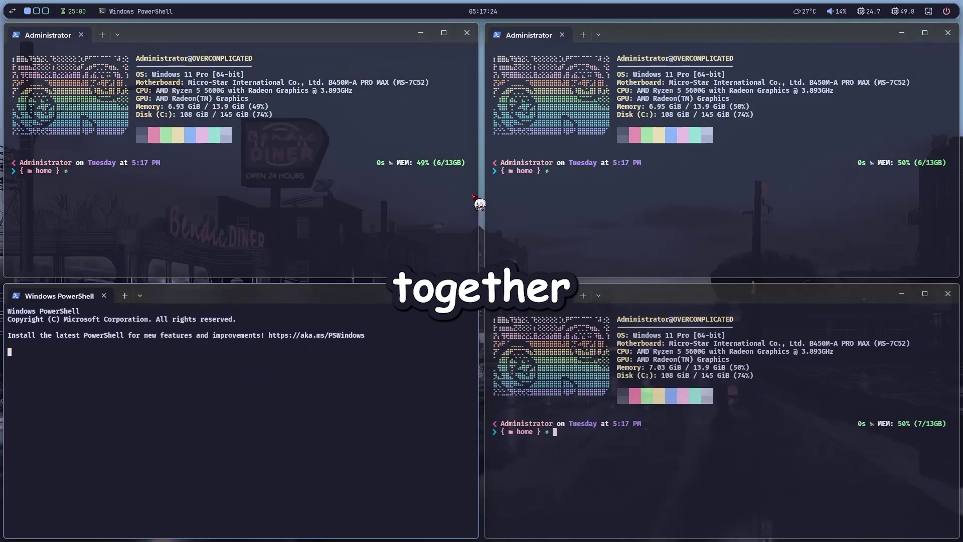
key(alt+Return)
key(alt+Return)
key(alt+Return)
key(alt+Return)
key(alt+Return)
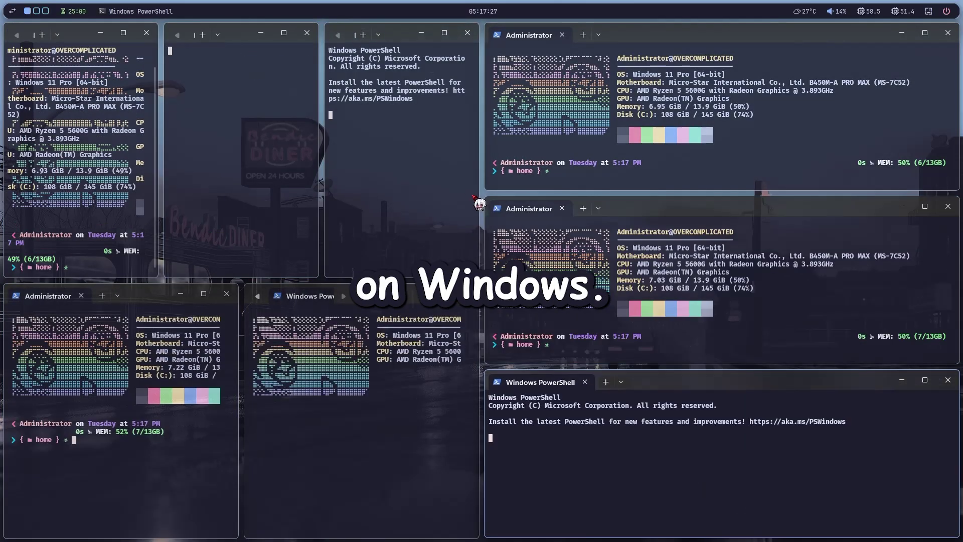
key(alt+Return)
key(alt+Return)
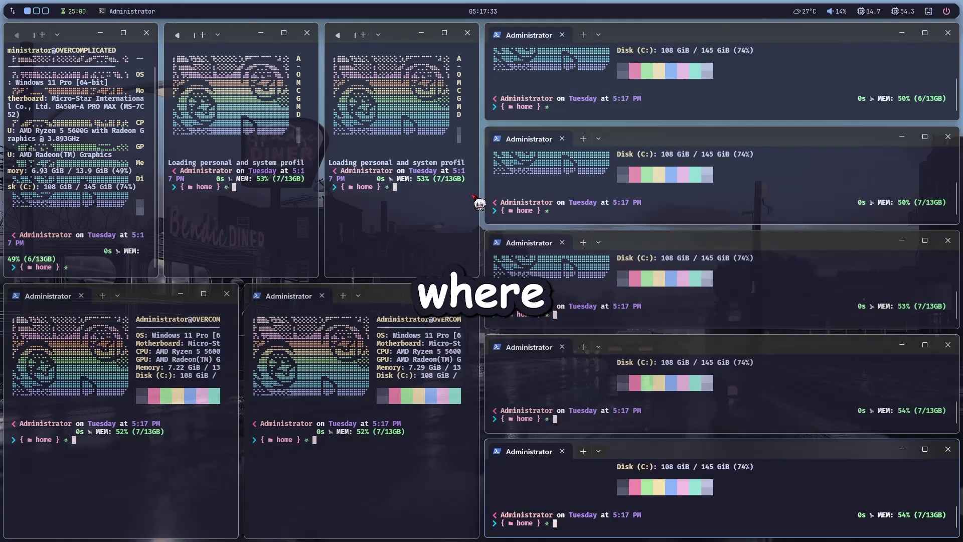
key(alt+shift+q)
key(alt+shift+q)
key(alt+shift+q)
key(alt+shift+q)
key(alt+shift+q)
key(alt+shift+q)
key(alt+shift+q)
key(alt+shift+q)
key(alt+shift+q)
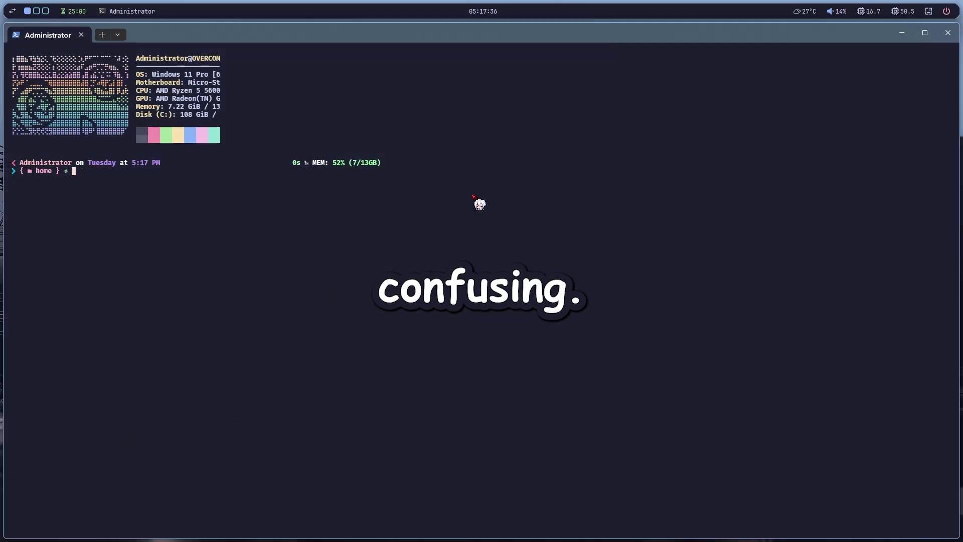
key(alt+shift+q)
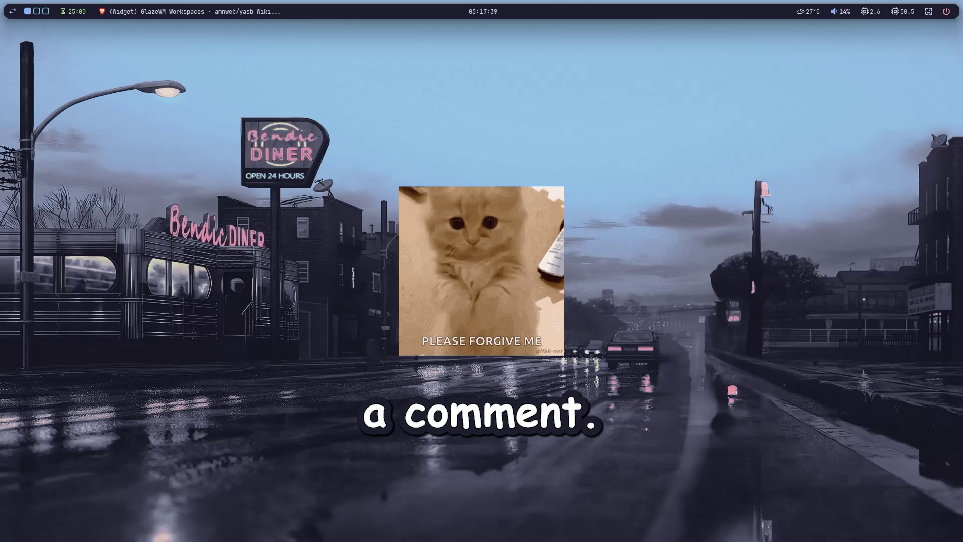